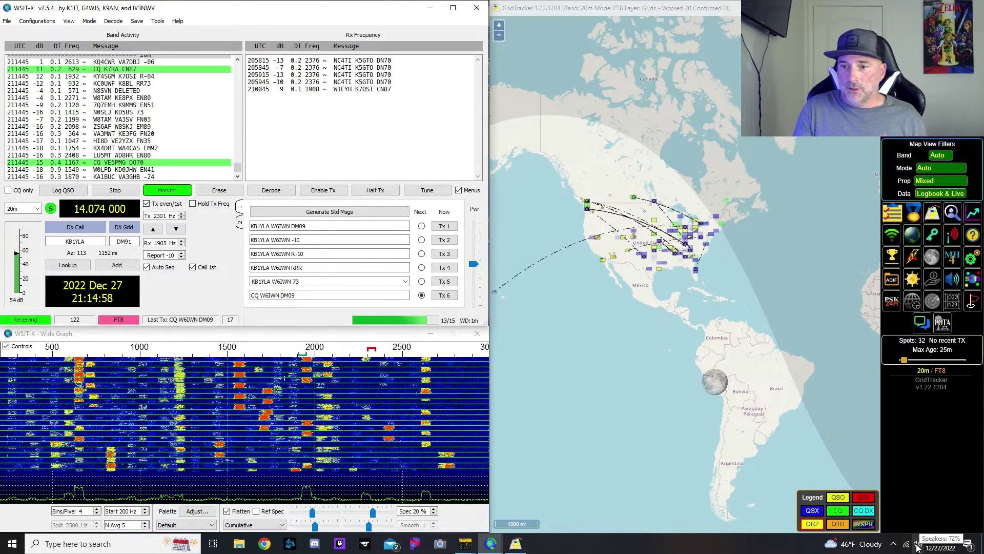
Step: Open the microphone level settings of the Xiegu G90 in recording device through the Windows Sound Control Panel
right_click(917, 547)
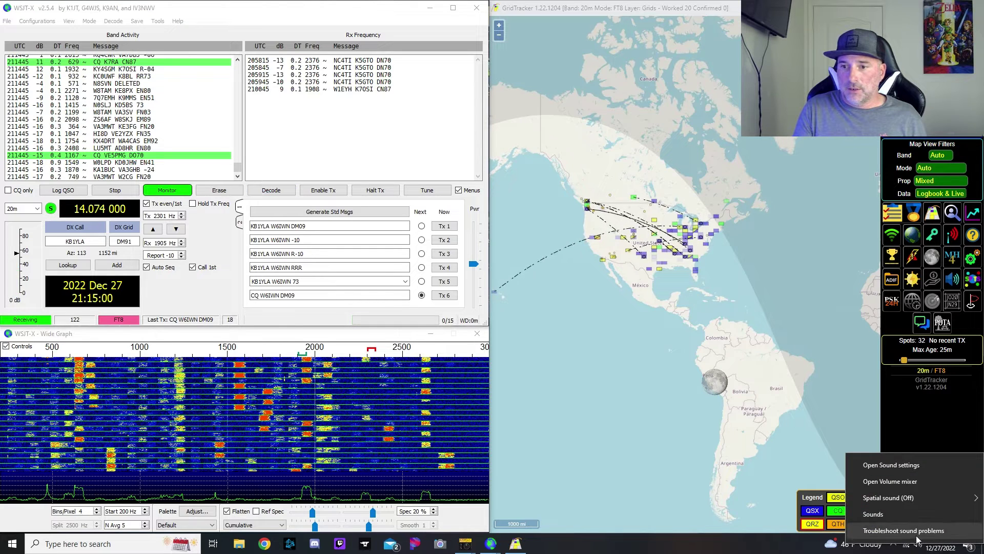
click(924, 467)
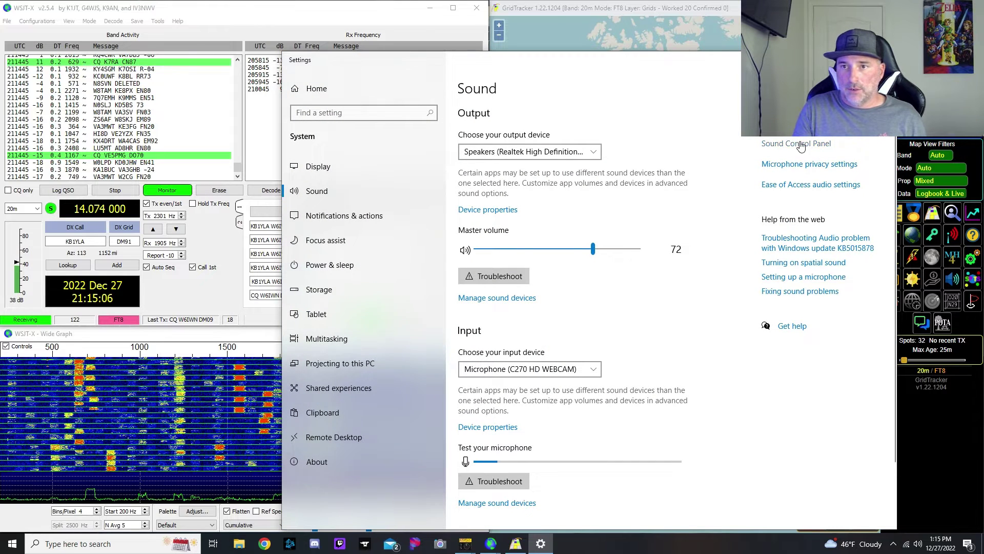
click(787, 145)
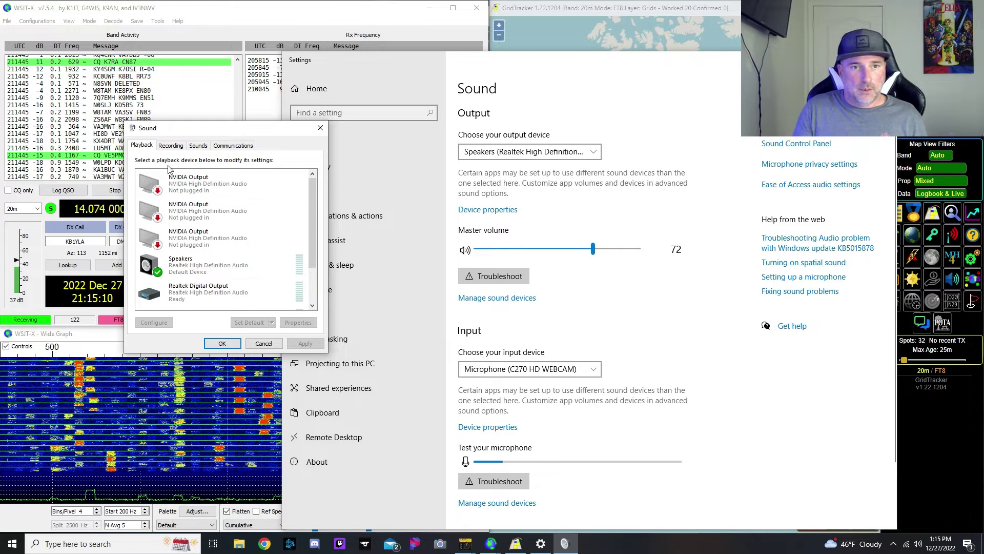
click(172, 145)
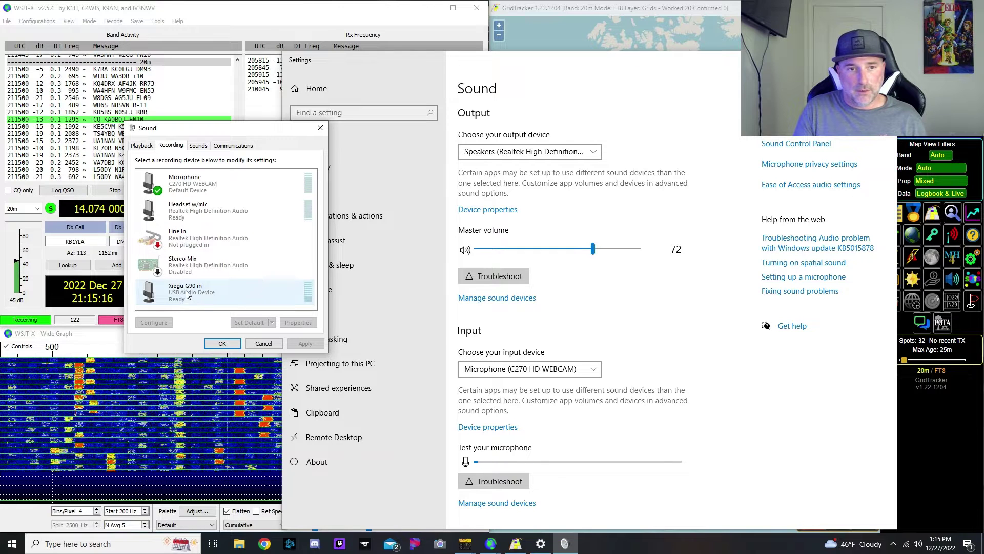
click(296, 301)
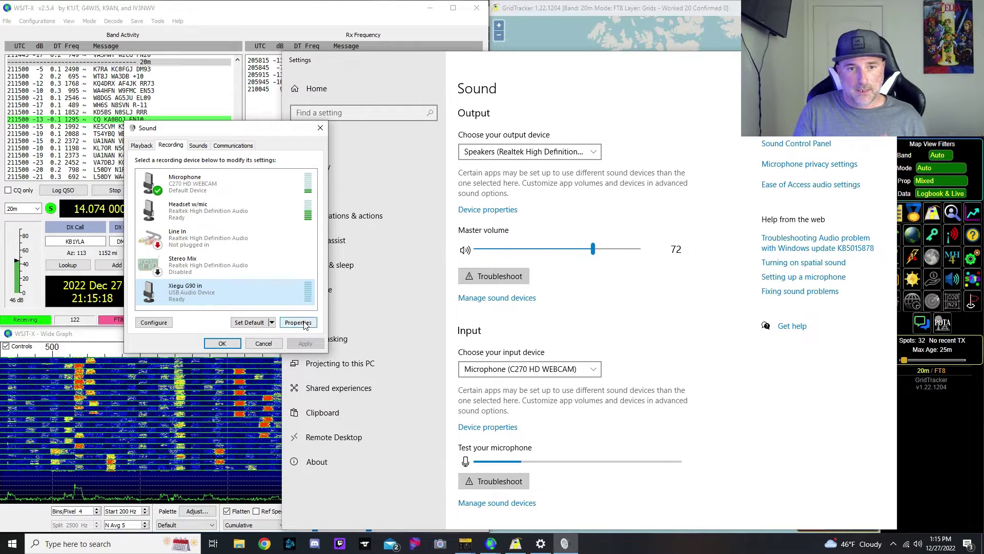
click(298, 323)
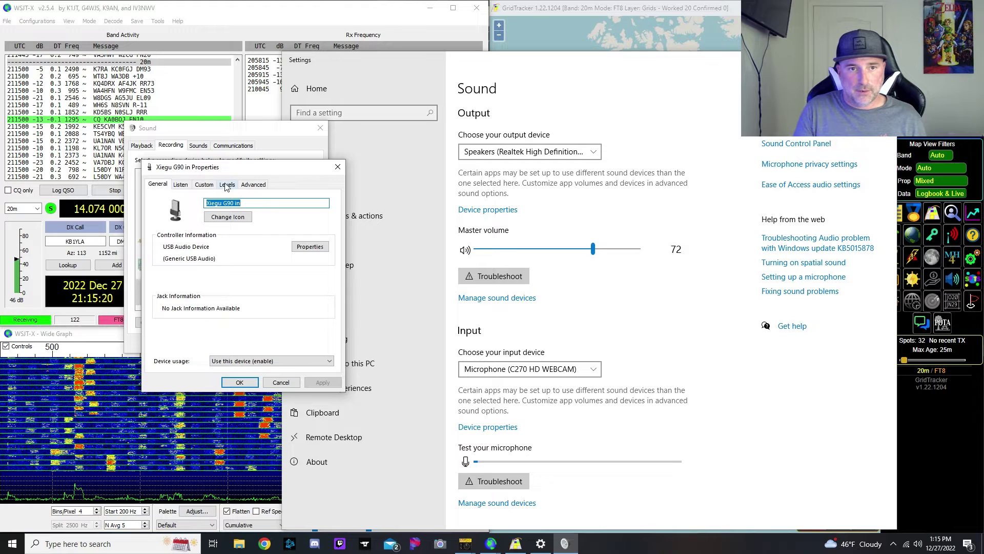
click(225, 185)
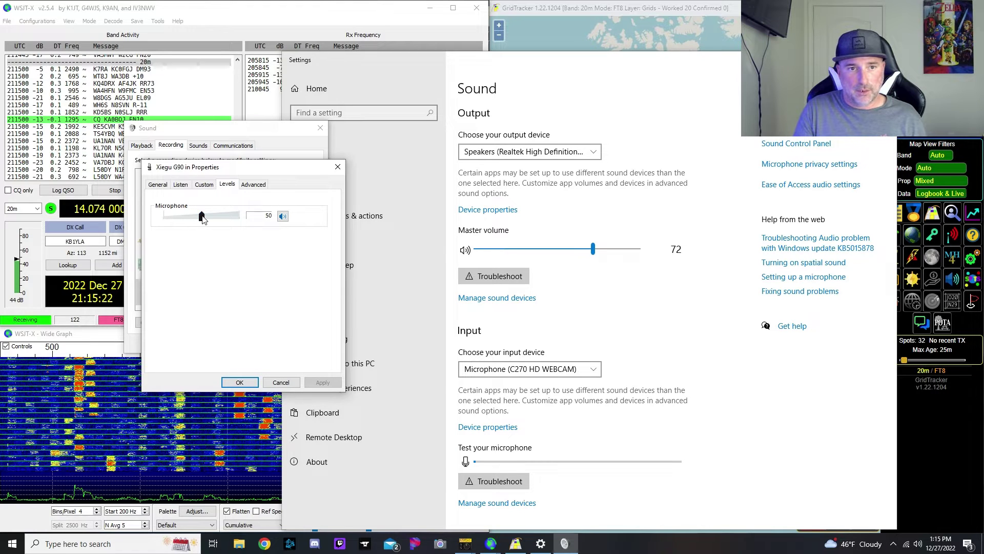
Step: Try the Xiegu G90 in microphone level at 100 and set it back to 50
drag(219, 214, 251, 221)
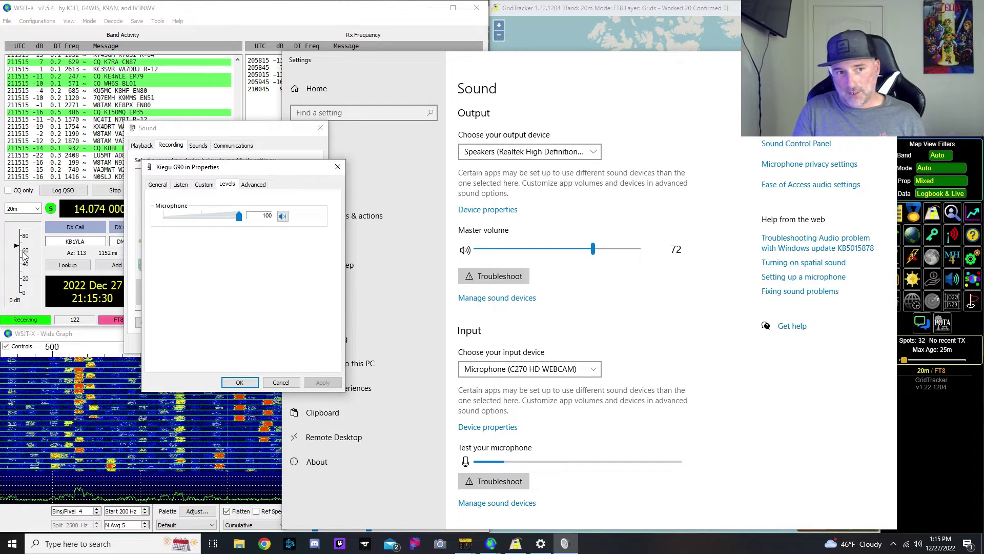
drag(236, 218, 197, 221)
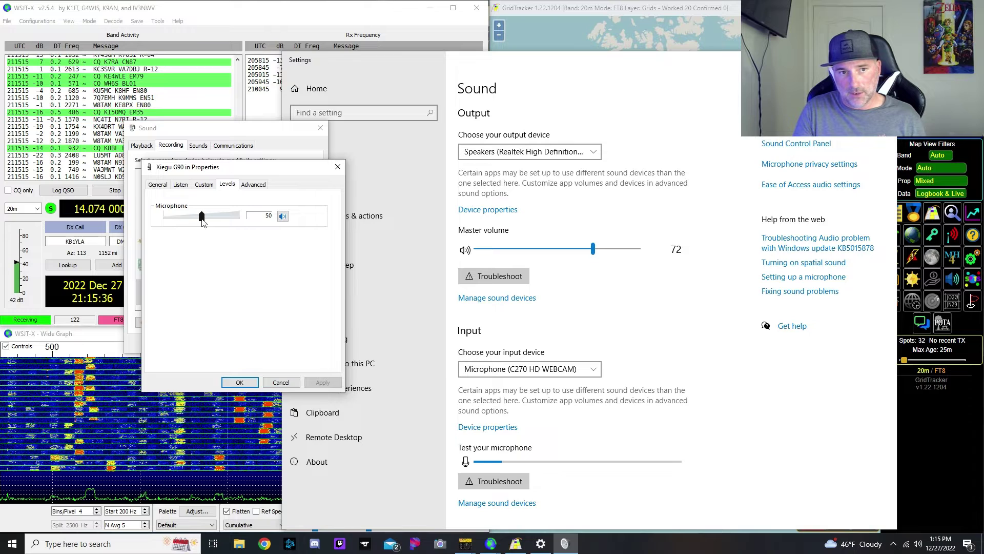
drag(204, 222, 201, 222)
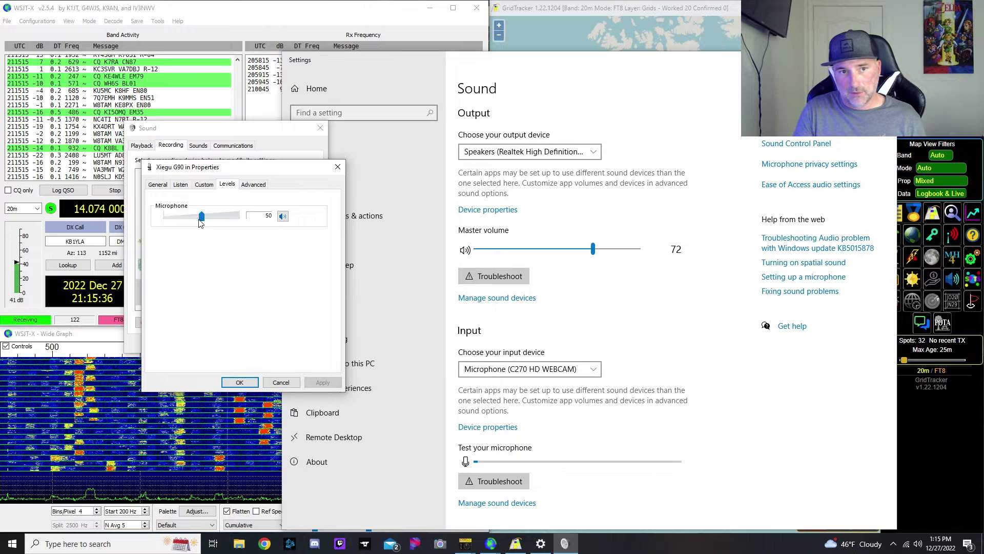
Step: Check the AGC, listening and general settings of the Xiegu G90 in recording device, and close its properties
click(256, 186)
click(203, 186)
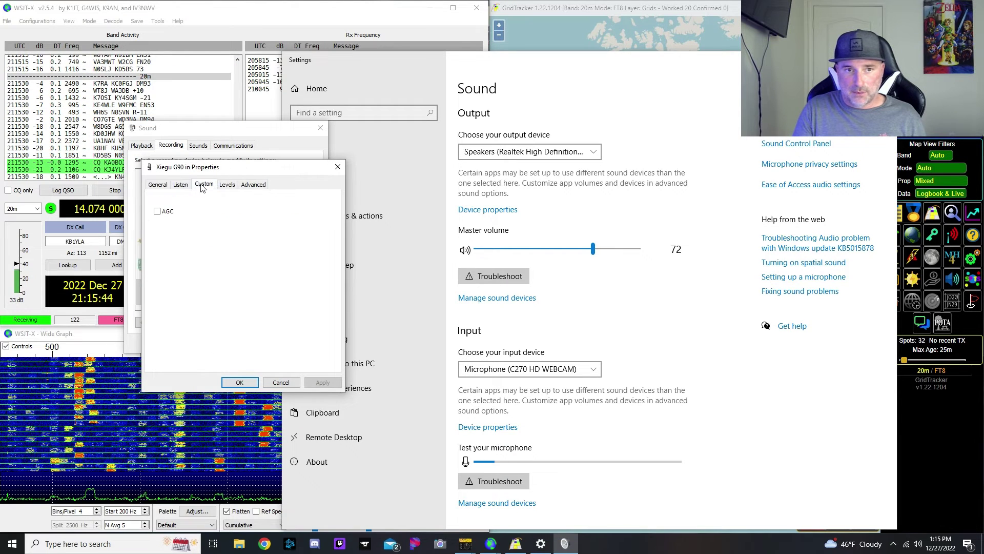
click(182, 186)
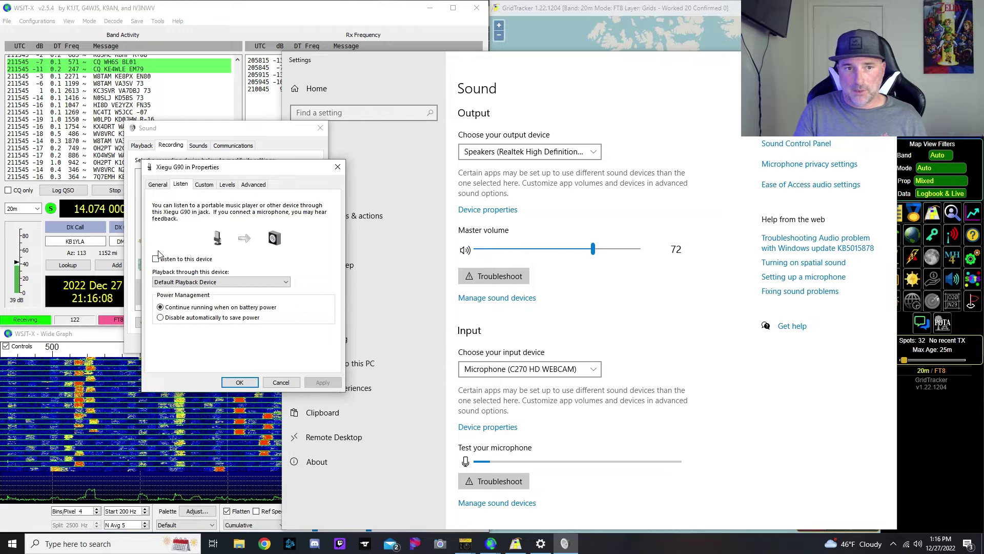
click(159, 184)
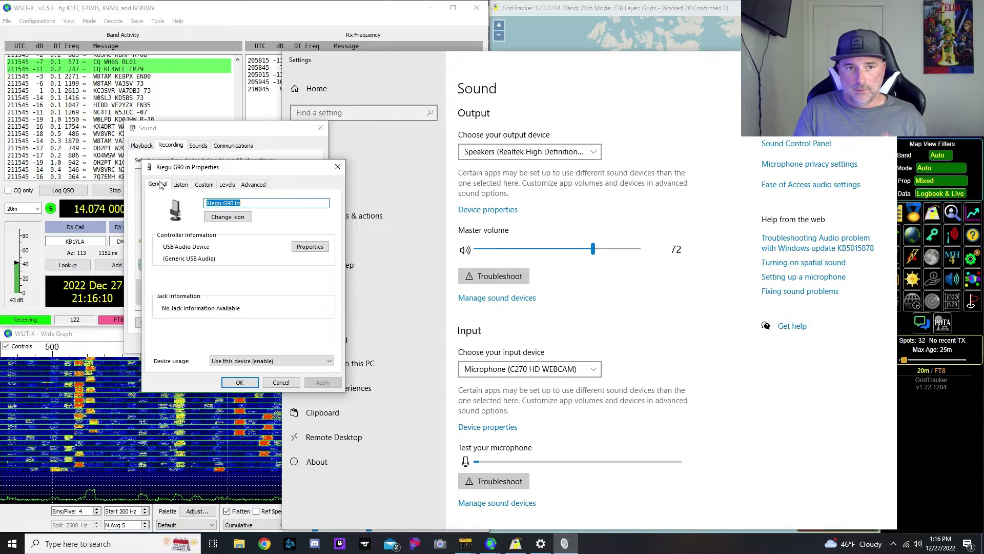
click(239, 382)
Step: Check the speaker and microphone levels of the Xiwgu G90 out playback device, and close all sound settings
click(146, 146)
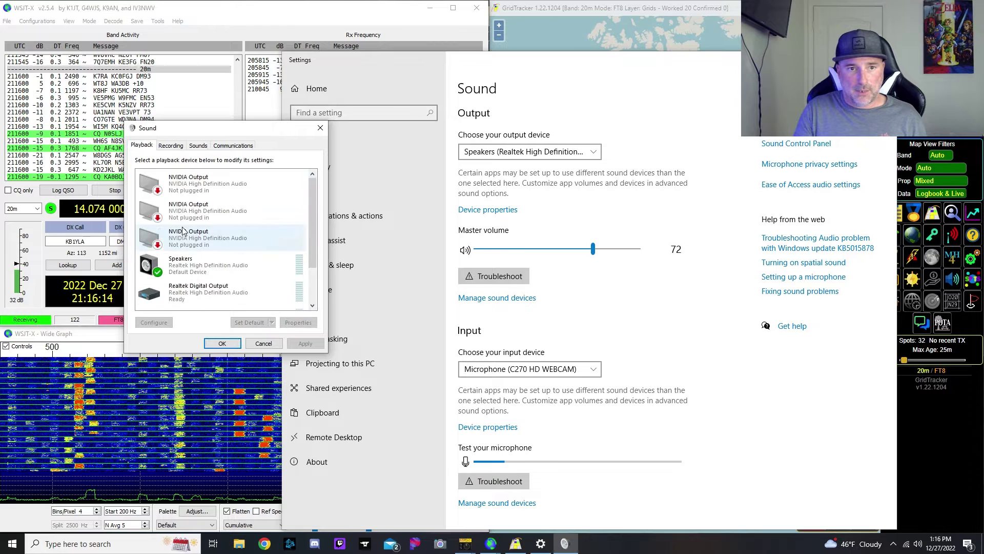
scroll(218, 291, down, 3)
scroll(218, 291, down, 2)
click(226, 288)
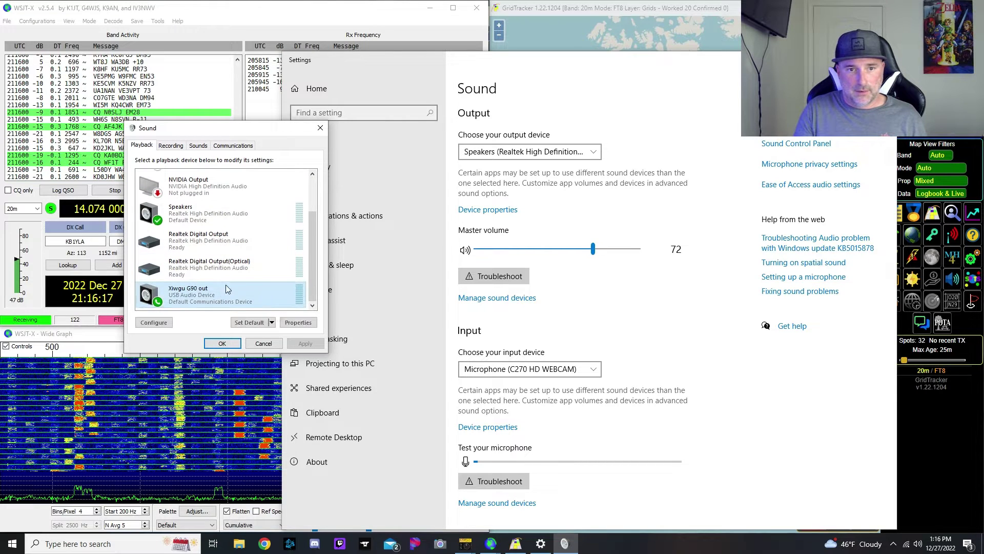
click(288, 321)
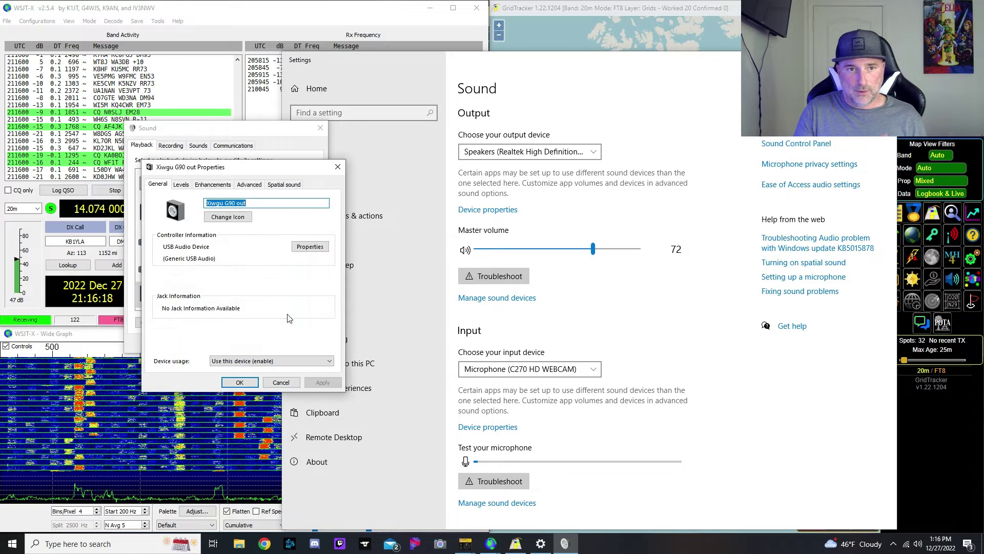
click(181, 185)
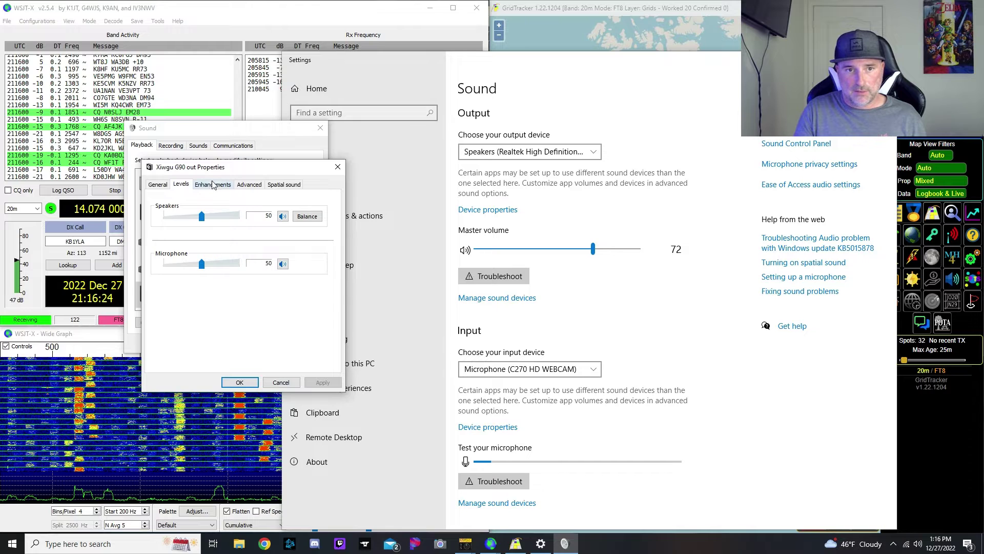
click(240, 382)
click(222, 344)
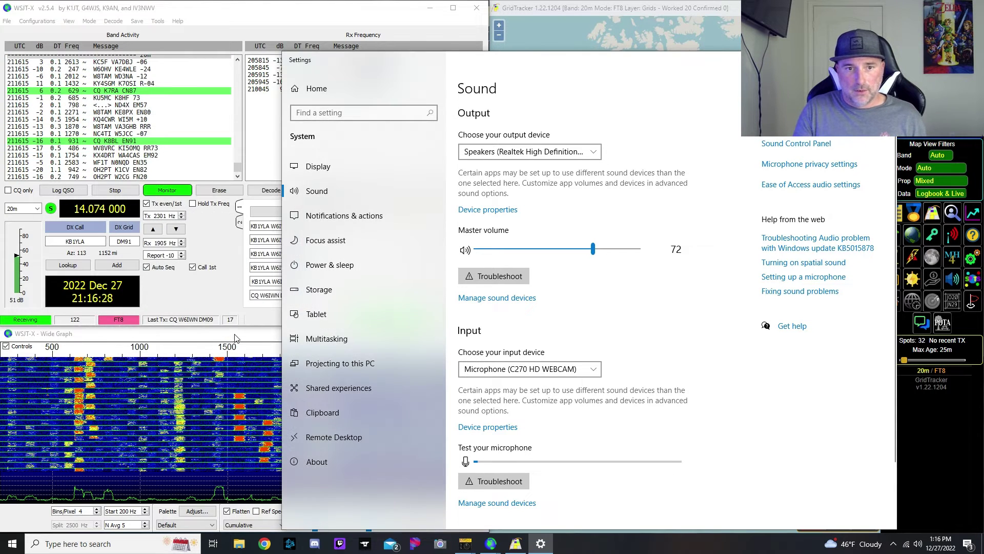
key(alt+F4)
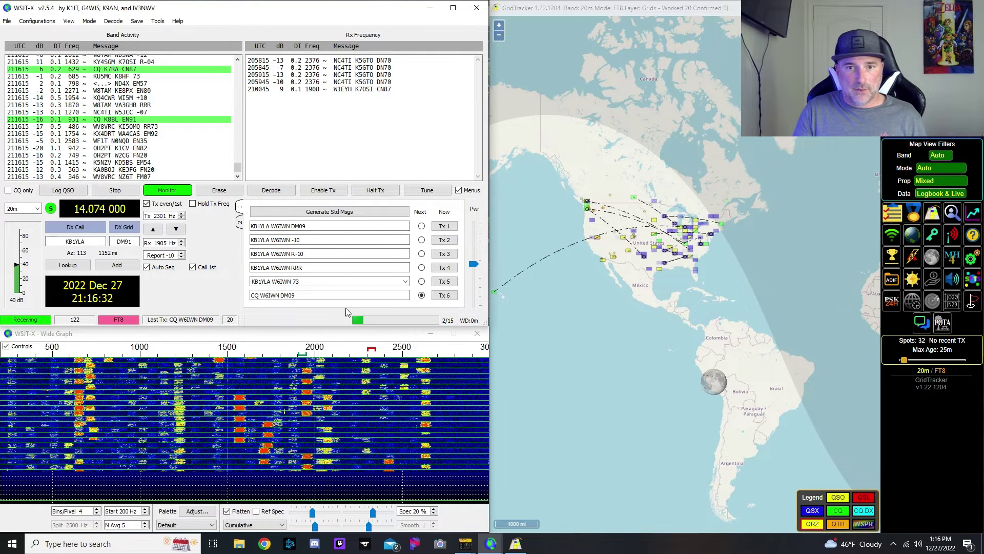
Step: Set both the transmit and receive frequencies to 2646 Hz on the waterfall and enable transmission of the CQ message
drag(474, 265, 474, 266)
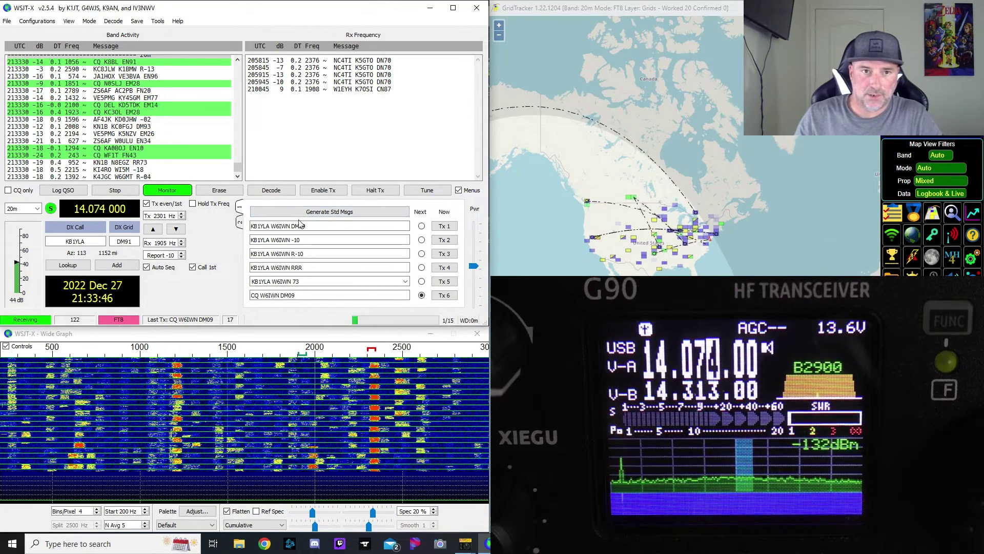
click(316, 213)
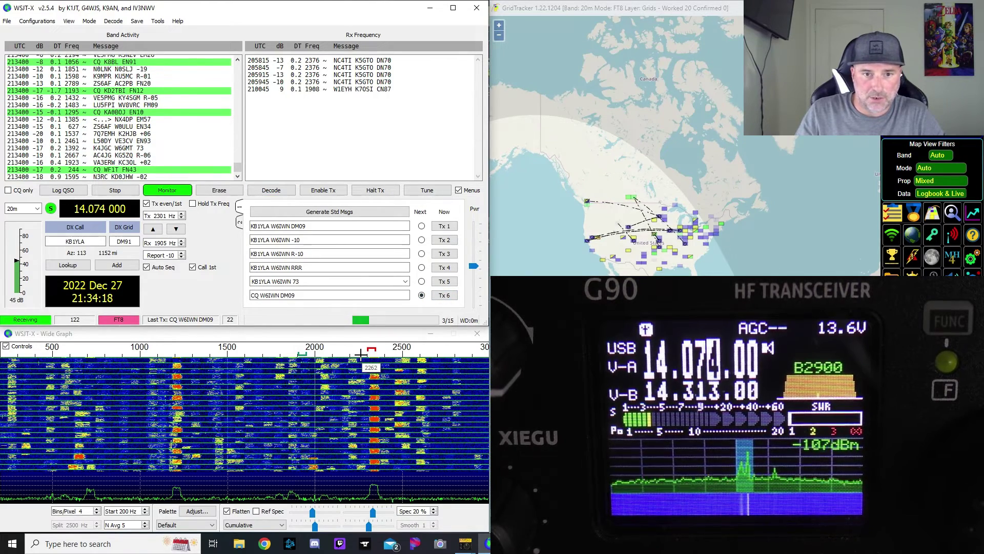
ctrl+click(430, 351)
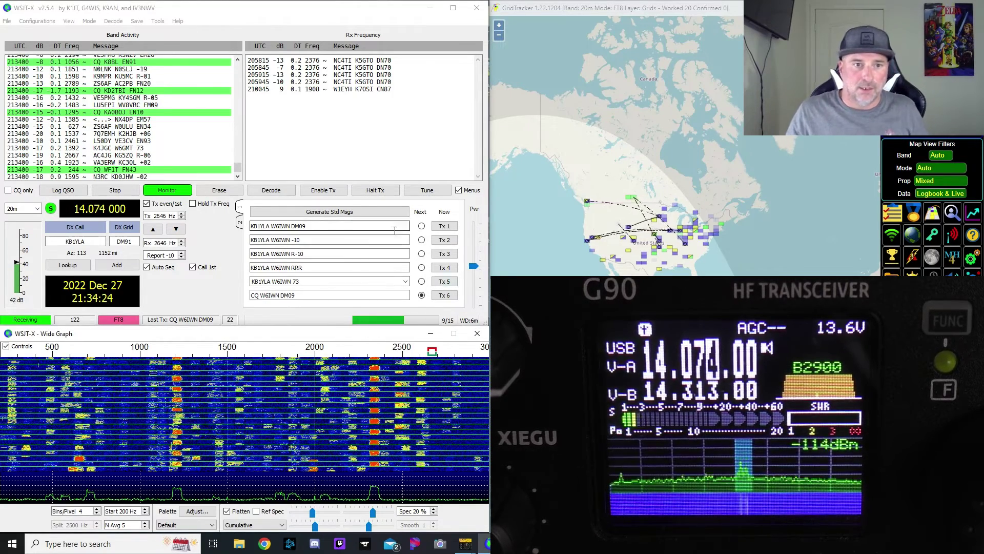
click(328, 190)
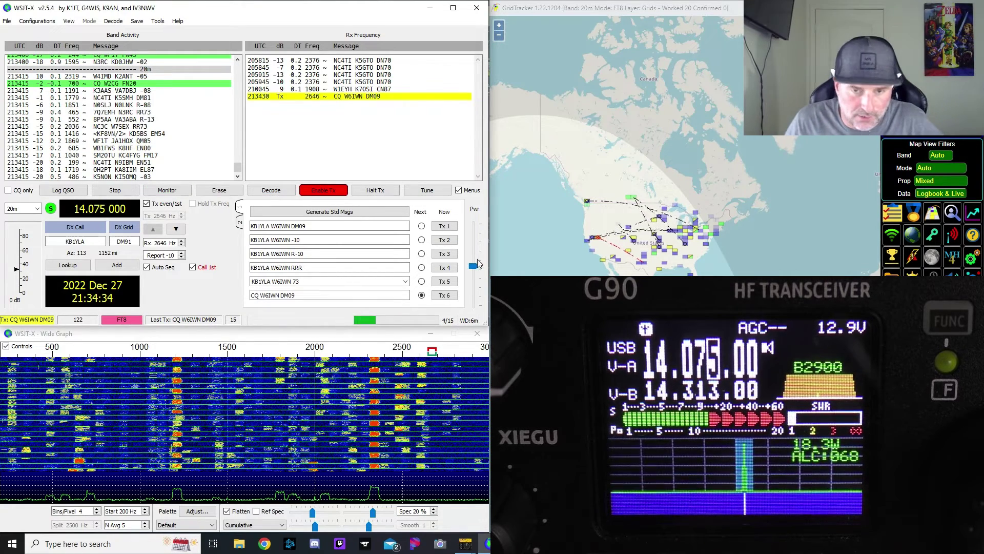
Step: Lower the transmit power during the CQ transmission, and raise it back slightly in two small increments
drag(475, 266, 476, 270)
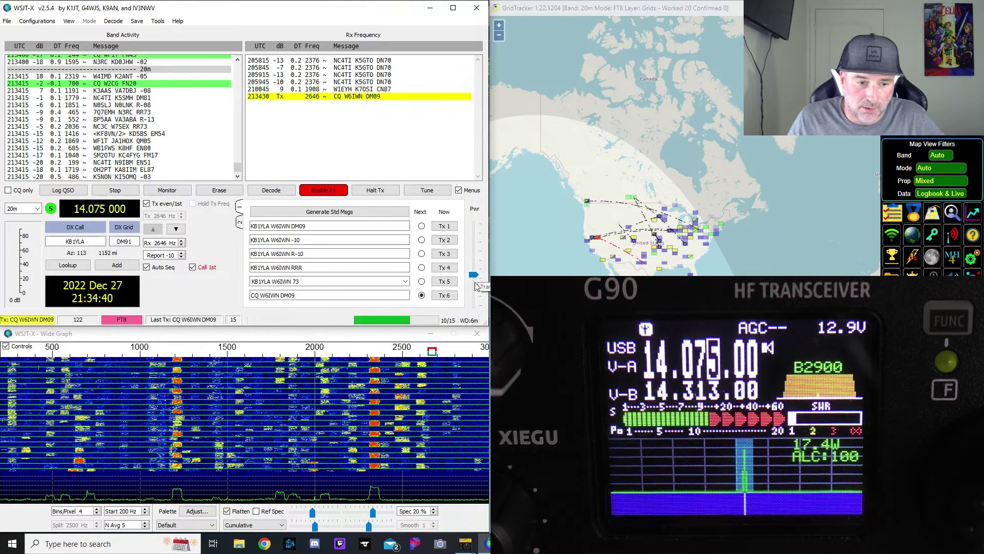
scroll(476, 282, up, 1)
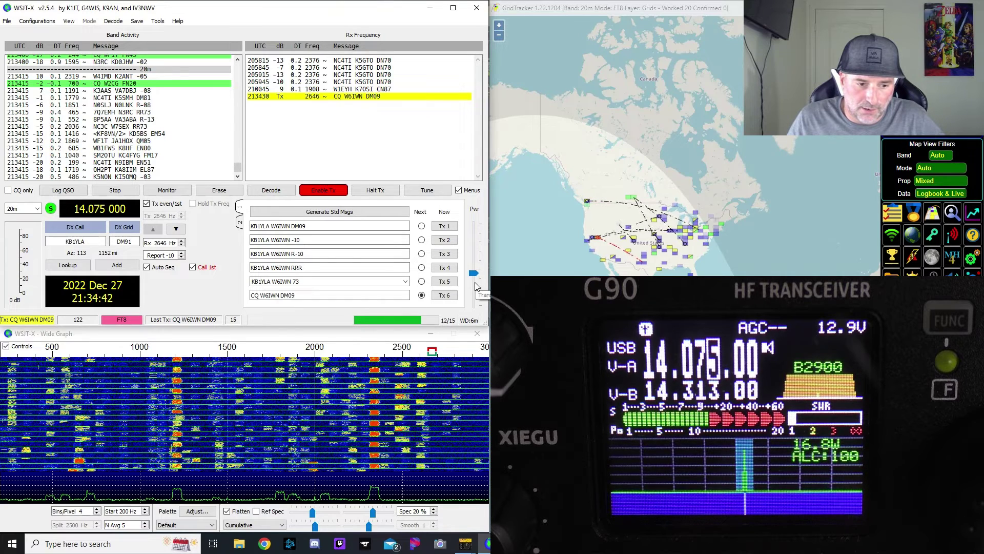
scroll(474, 282, up, 1)
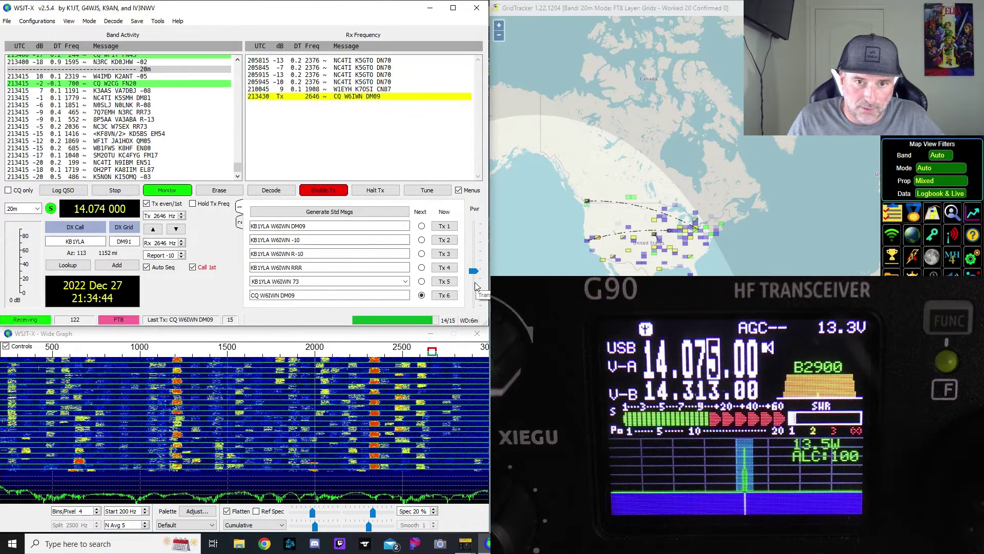